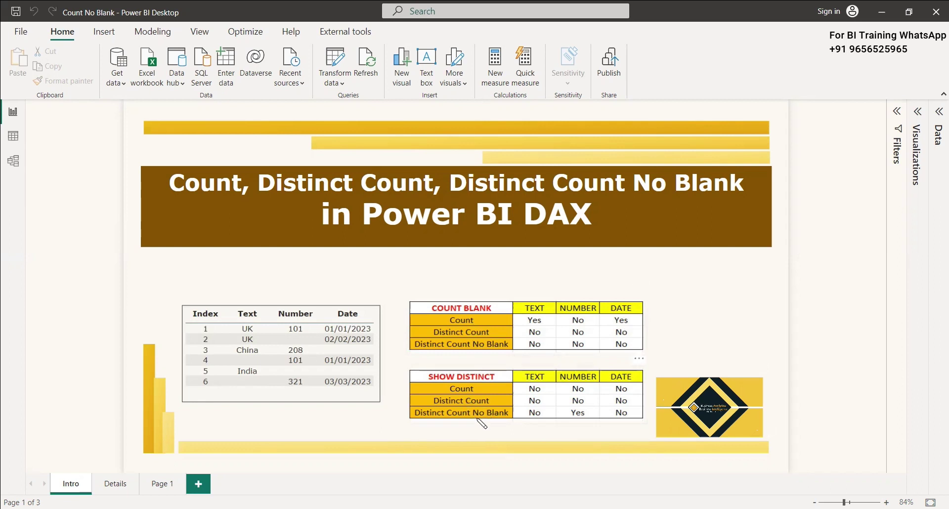
Go to the report's Details page explaining Count, Distinct Count and Distinct Count No Blank
click(115, 484)
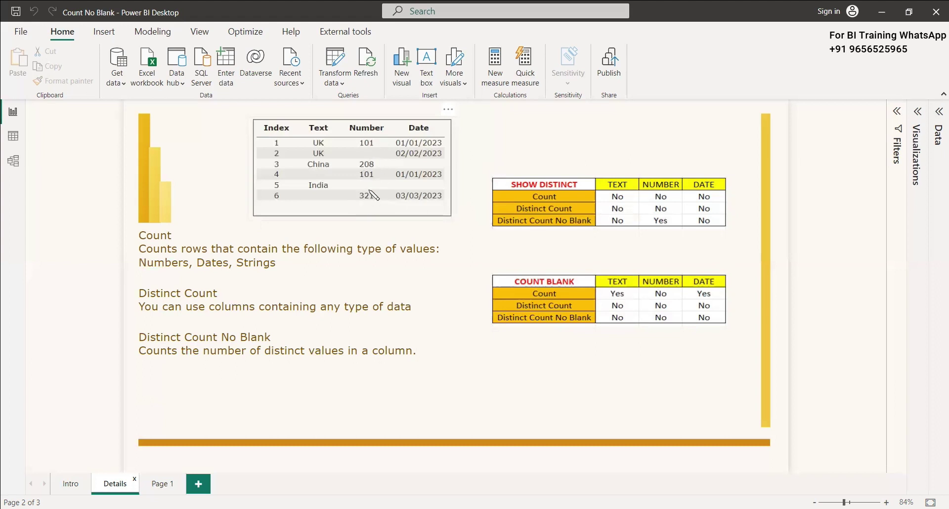
Go to Page 1 with the Country sample table and empty Text, Number, Date cards
click(162, 484)
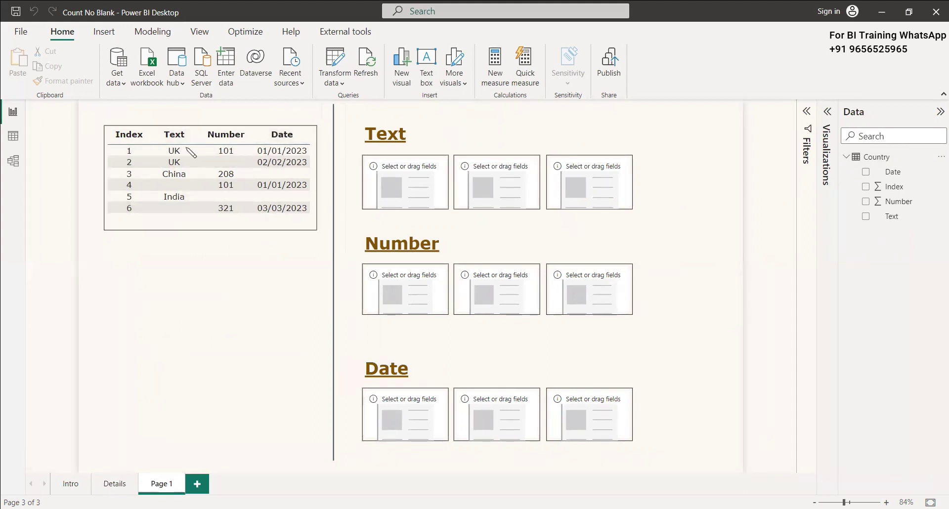
Create a Country measure Count_Text = COUNT(Country[Text])
right_click(868, 160)
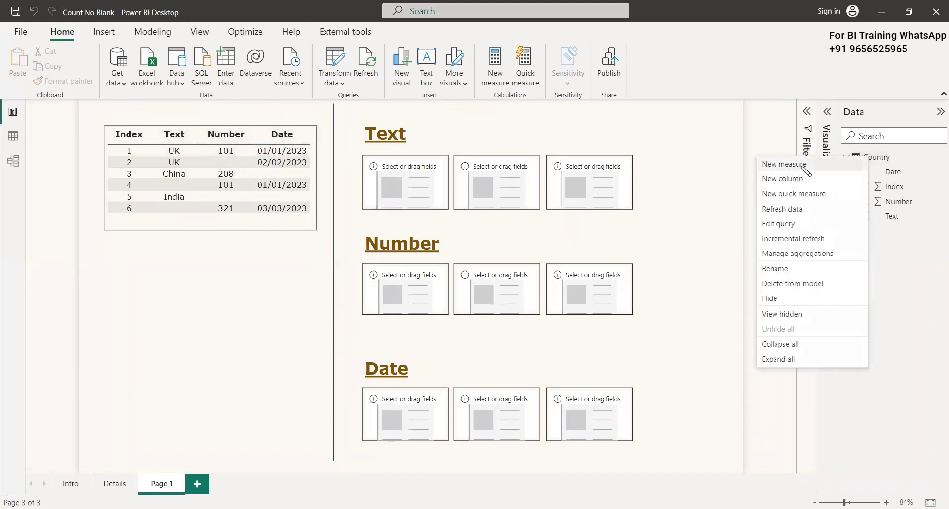
click(835, 162)
text(Count)
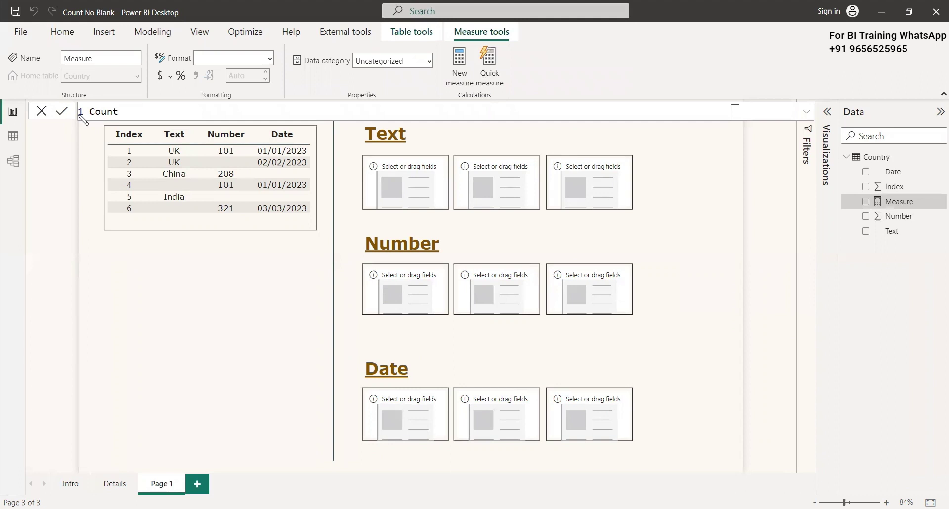
text(_Text = COUNT()
key(Down)
key(Down)
key(Down)
key(Down)
key(Tab)
text())
key(Return)
Show Count_Text (6) in the first Text card, then go to the Details page
click(386, 186)
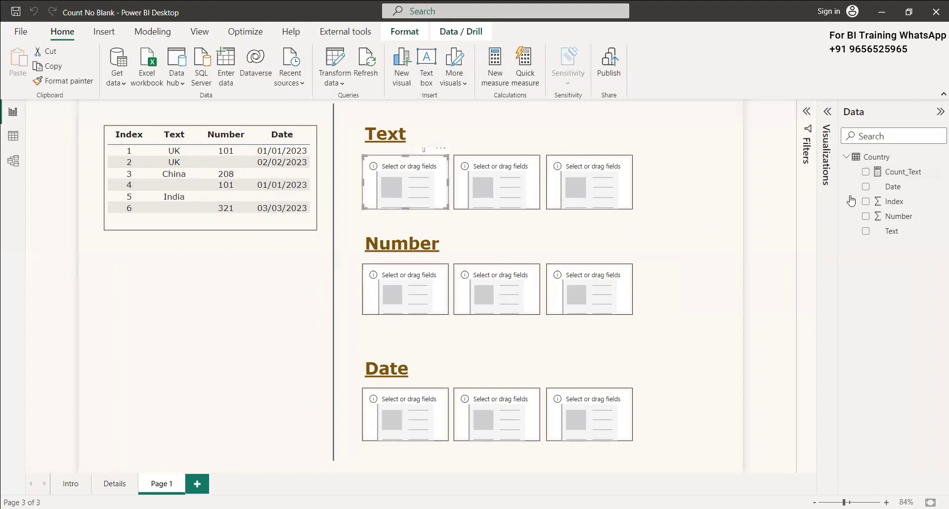
click(866, 172)
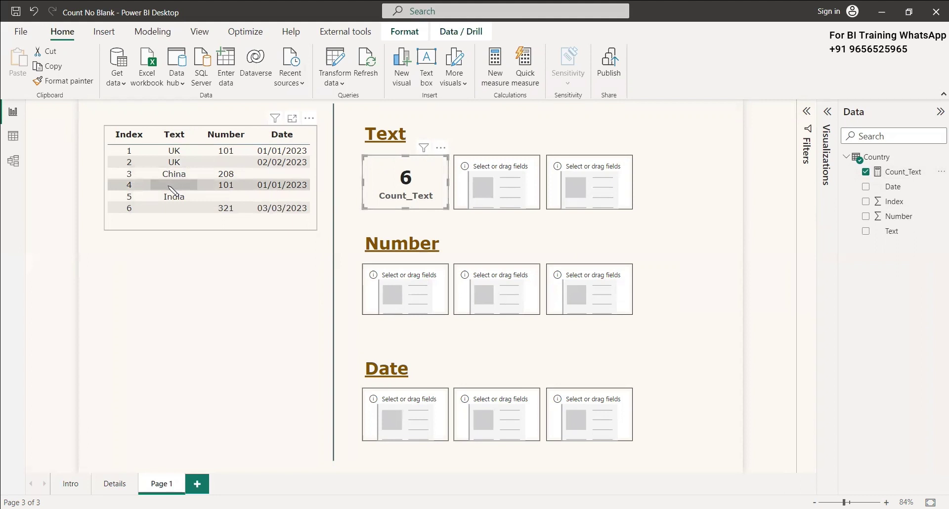
click(114, 484)
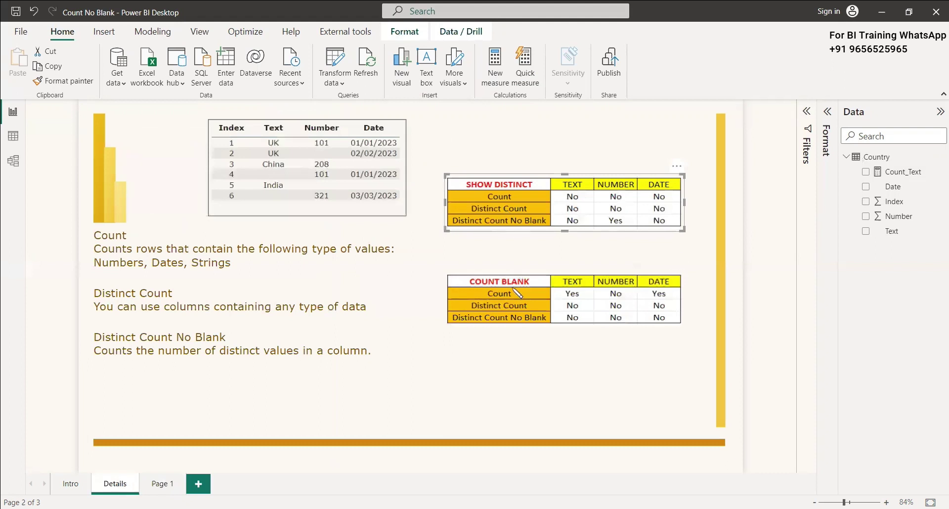
Copy the SHOW DISTINCT and COUNT BLANK tables from Details and paste them onto Page 1
key(ctrl+c)
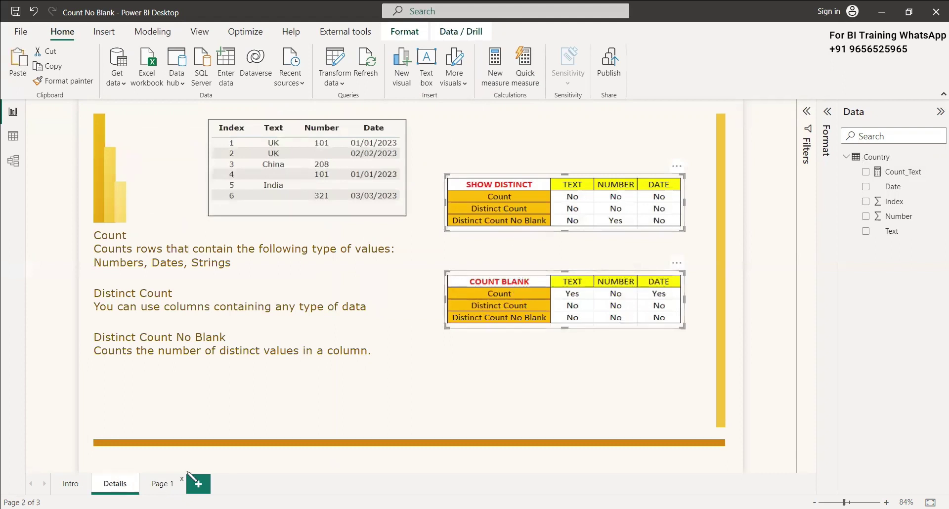
click(175, 484)
key(ctrl+v)
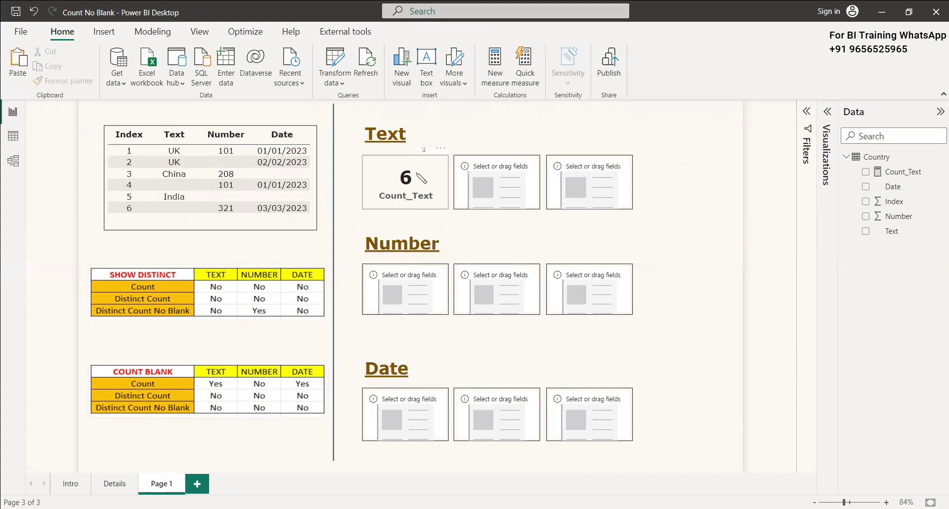
Create Count_Date = COUNT(Country[Date]) and display it (6) in the first Date card
right_click(877, 159)
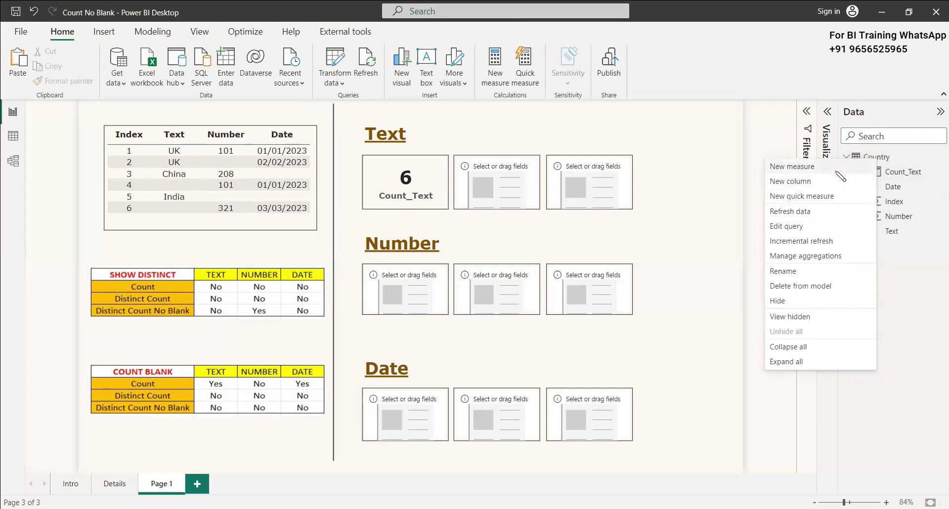
click(792, 166)
text(Count_Date = count)
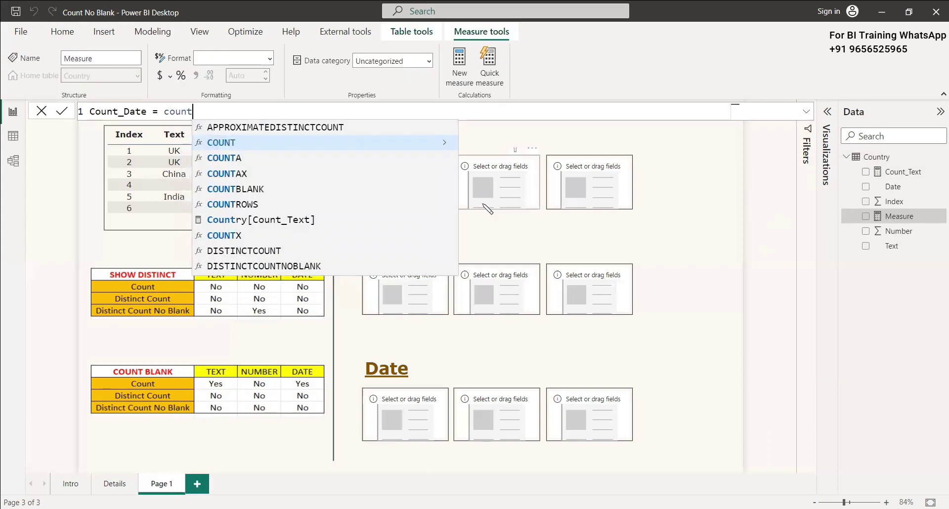
key(Tab)
key(Down)
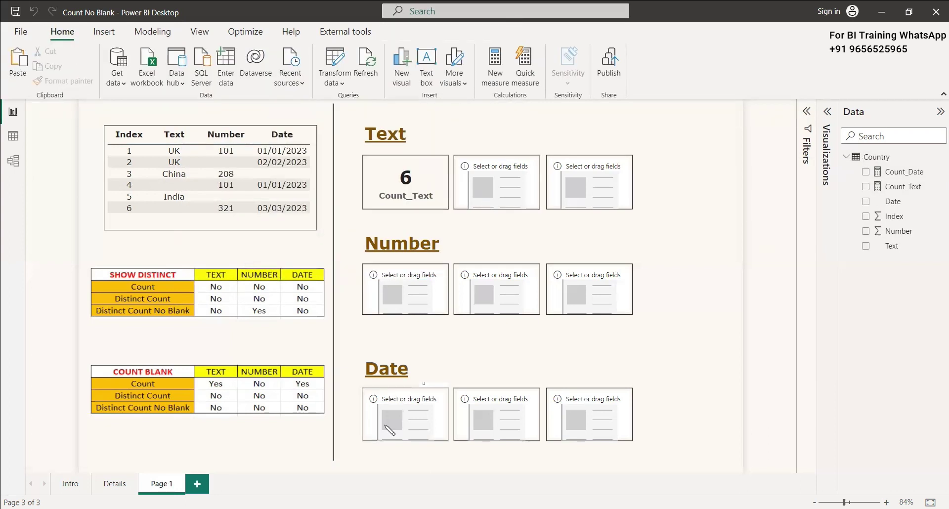
click(389, 428)
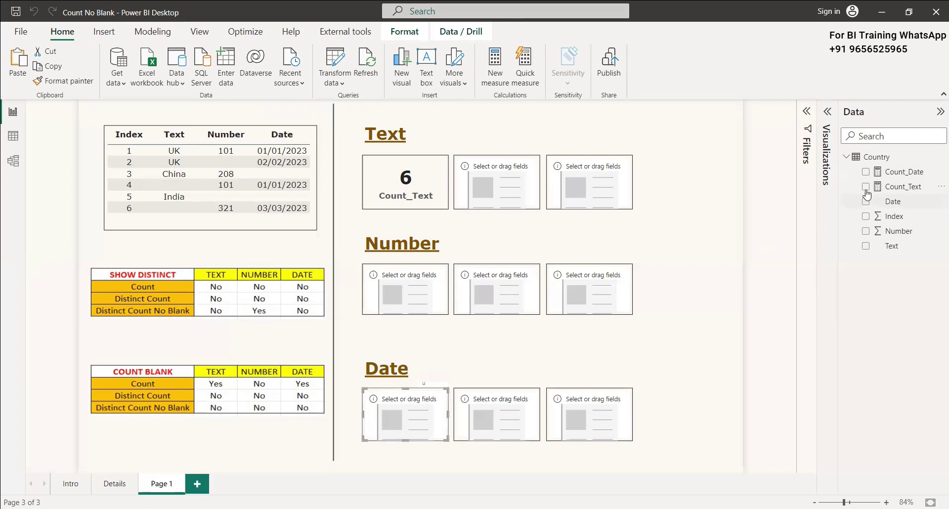
click(492, 317)
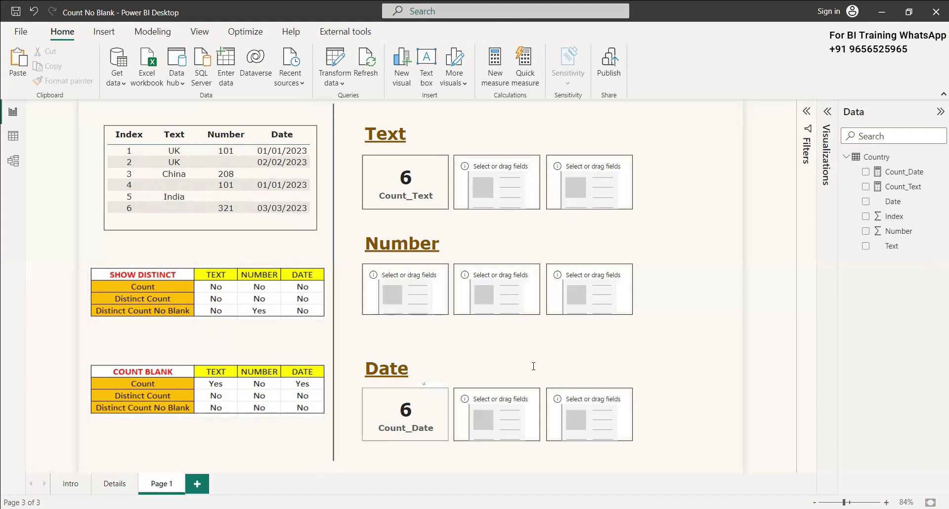
right_click(876, 158)
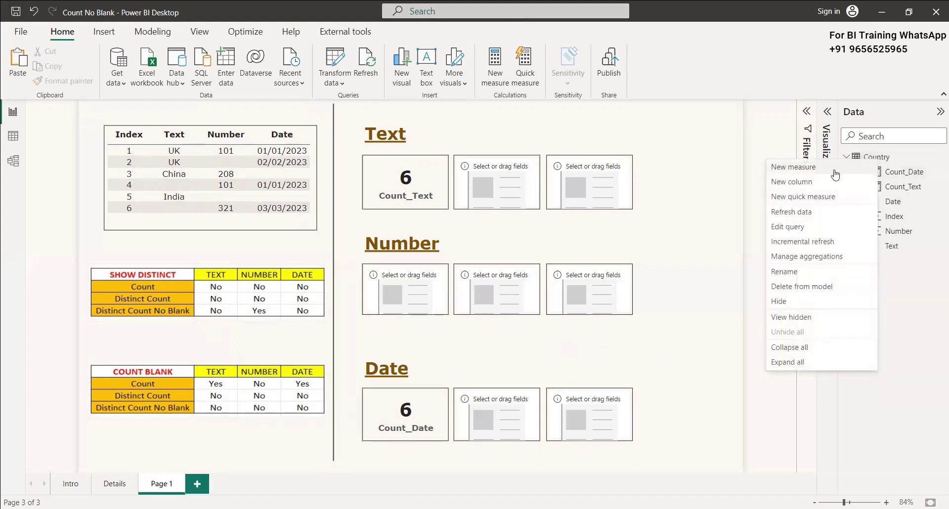
click(835, 171)
text(Count_Number = COUNT(Country[Number]))
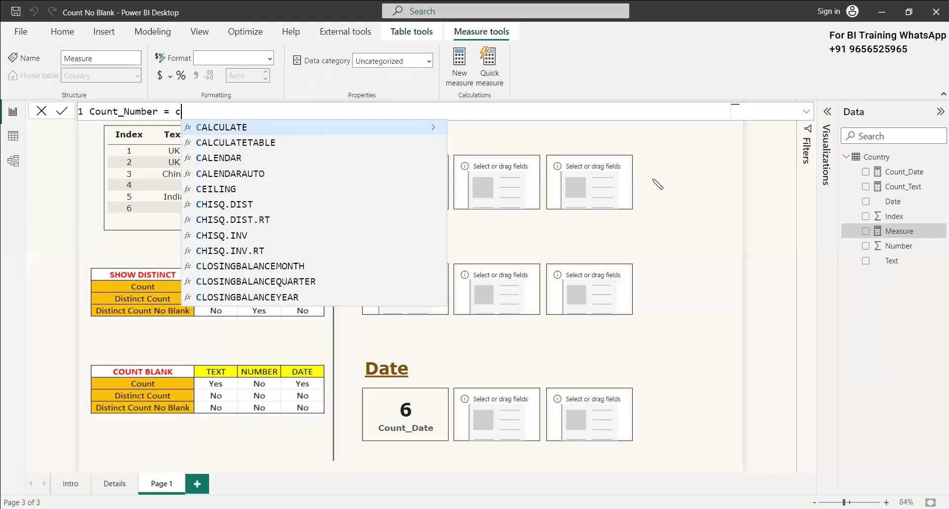
key(Return)
click(424, 295)
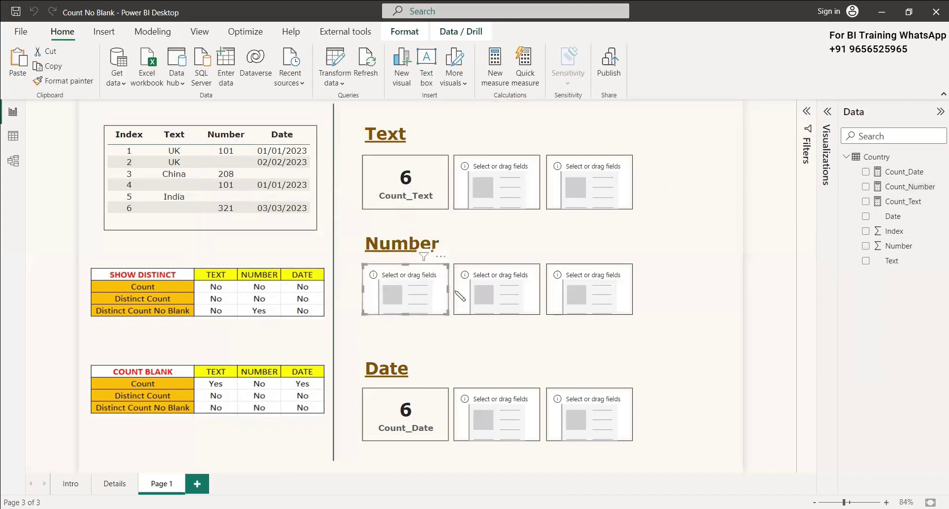
click(866, 188)
click(692, 252)
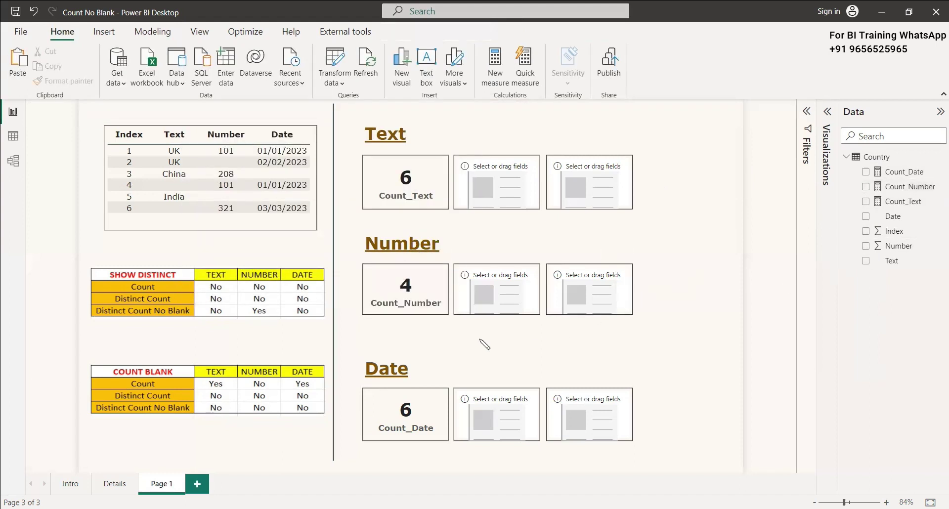
click(411, 301)
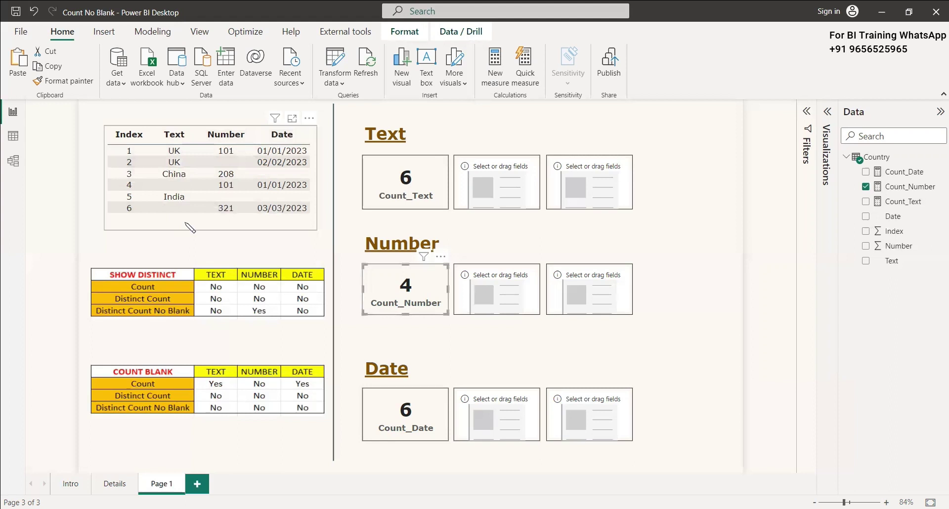
click(704, 240)
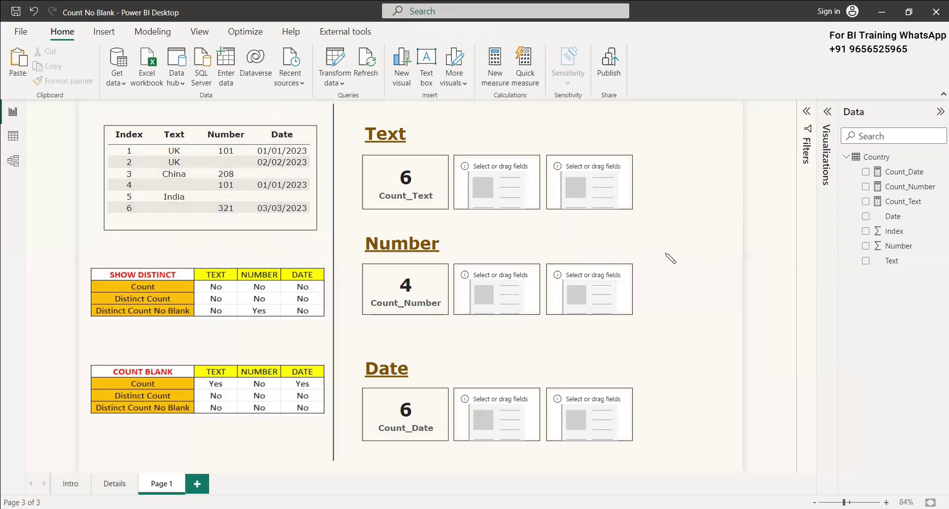
Create a Country measure DistinctCount_Text = DISTINCTCOUNT(Country[Text])
right_click(864, 158)
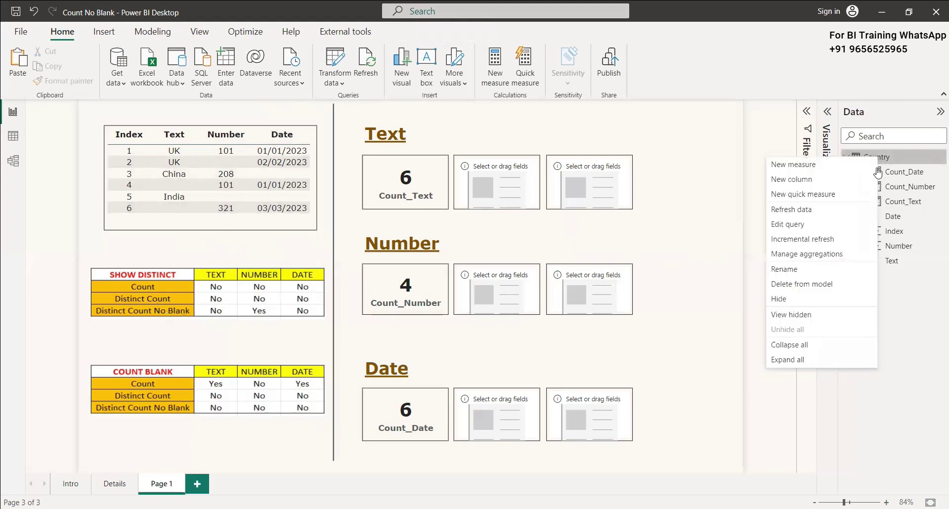
click(866, 167)
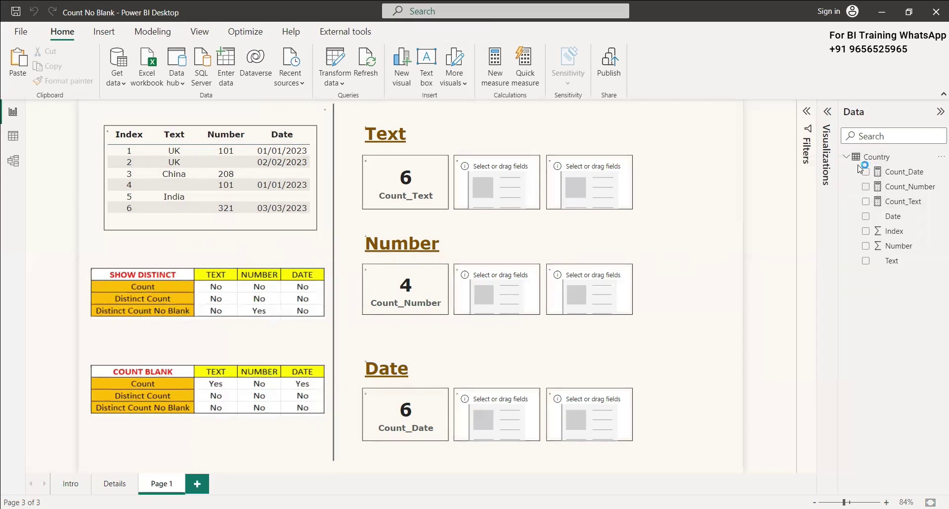
text(DistinctCount_Text = dis)
key(Down)
key(Tab)
key(Down)
key(Down)
key(Down)
key(Down)
key(Tab)
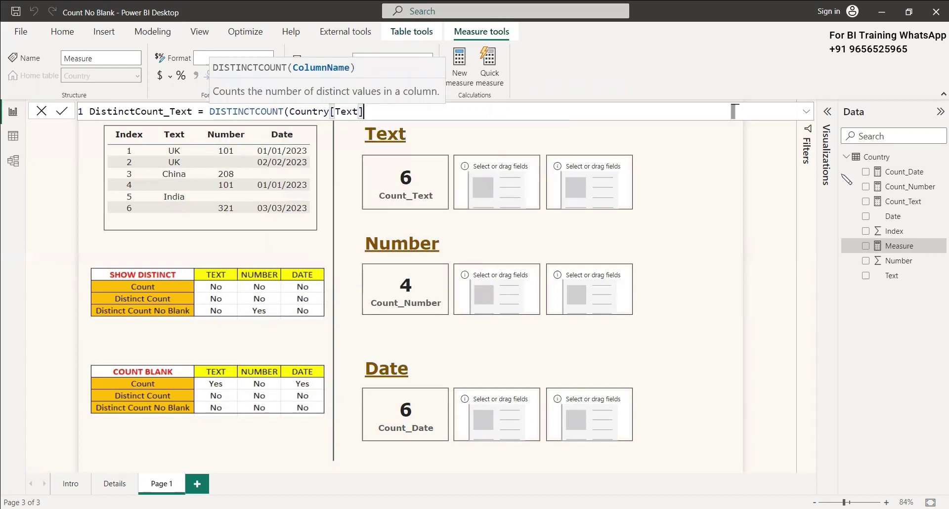
text())
key(Return)
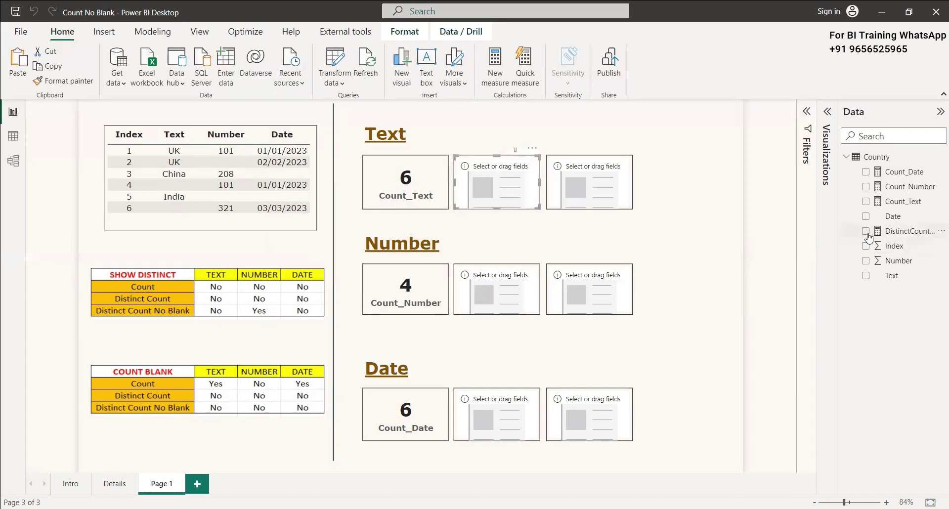
Show DistinctCount_Text (4) in the card beside Count_Text, then select the SHOW DISTINCT table
click(867, 232)
click(553, 236)
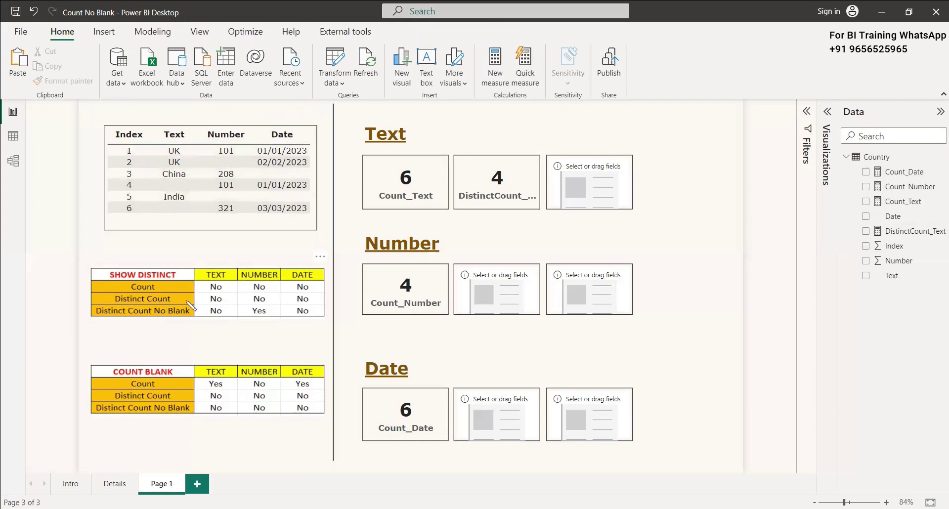
click(221, 302)
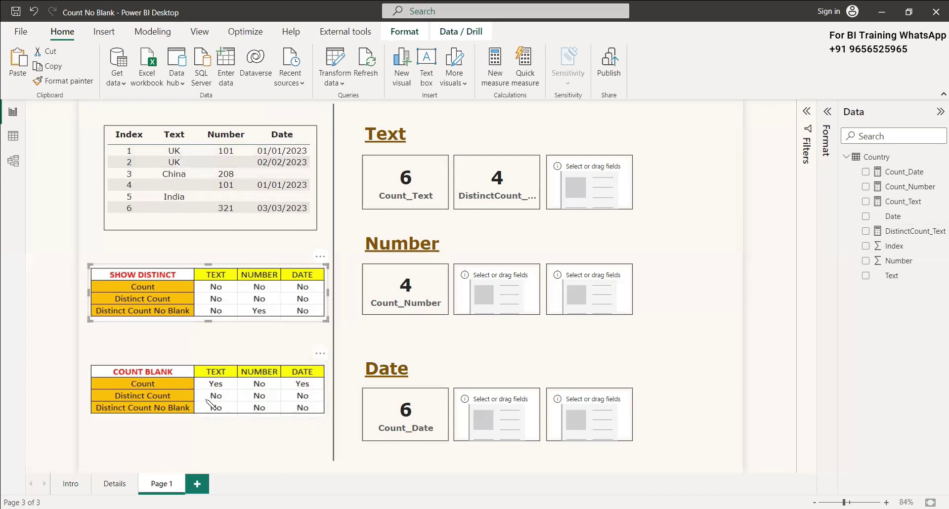
Create DistinctCount_Date = DISTINCTCOUNT(Country[Date]) and show it (4) beside Count_Date
click(221, 400)
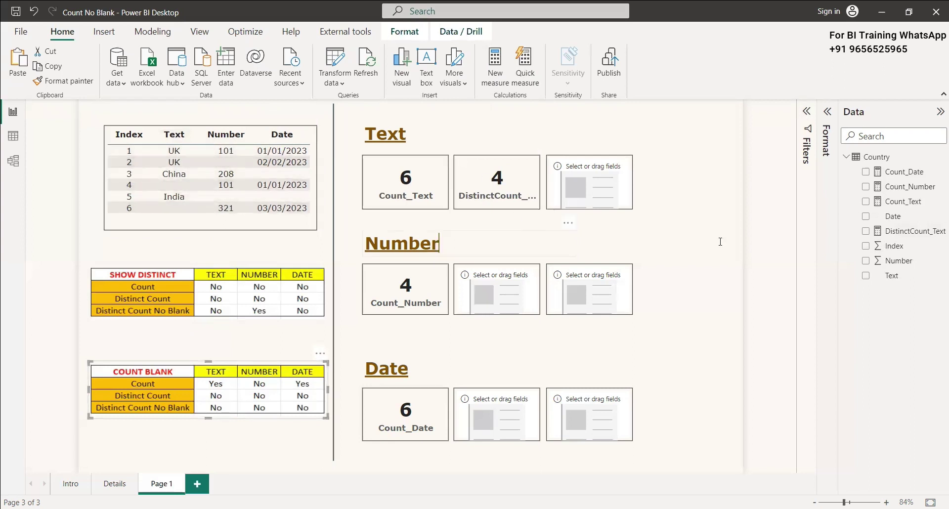
click(531, 235)
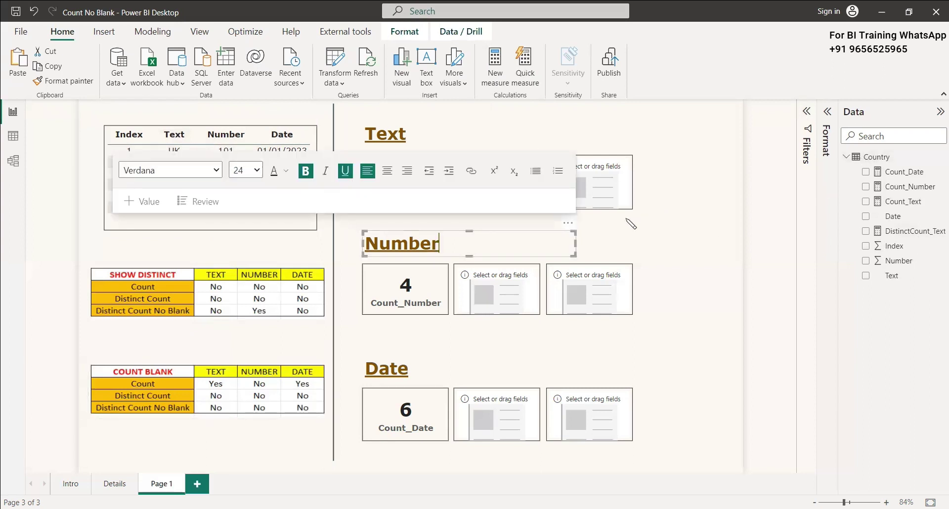
right_click(823, 171)
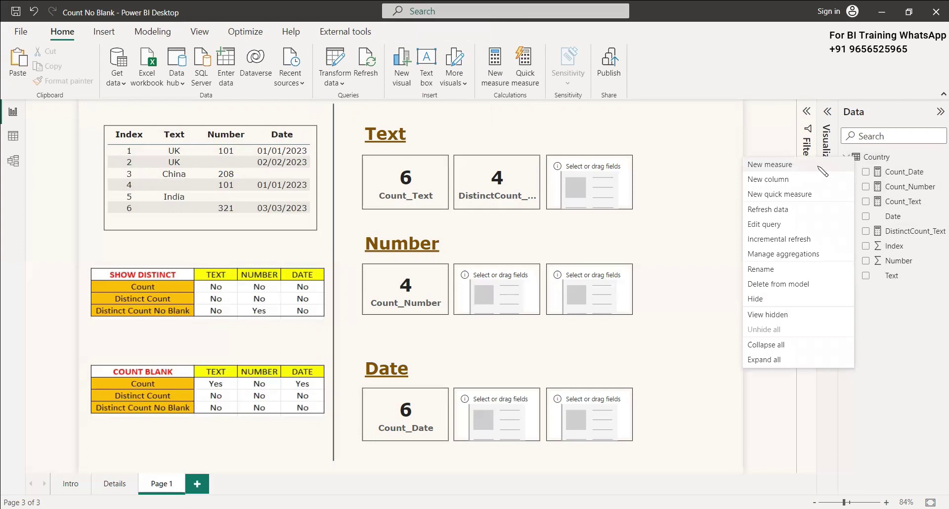
click(823, 170)
text(DistinctCount_Date = )
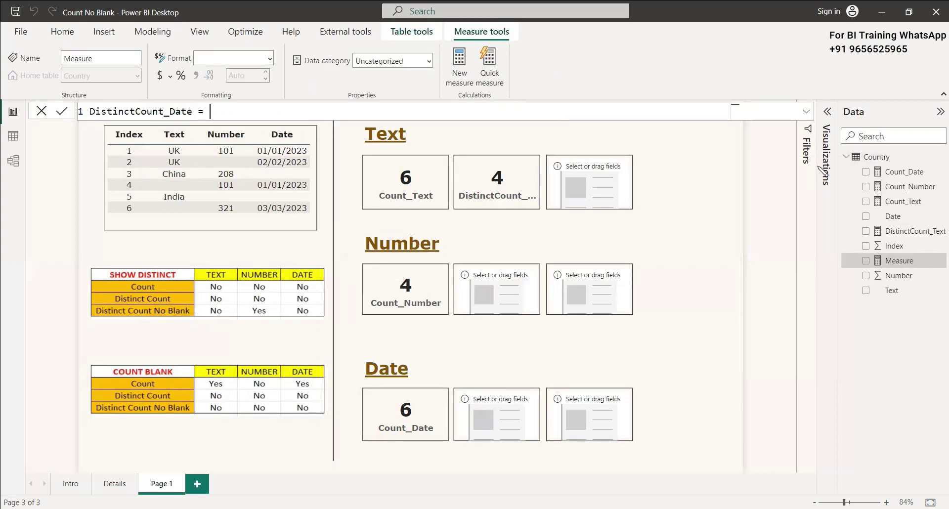
text(DISTINCTCOUNT()
key(Down)
key(Tab)
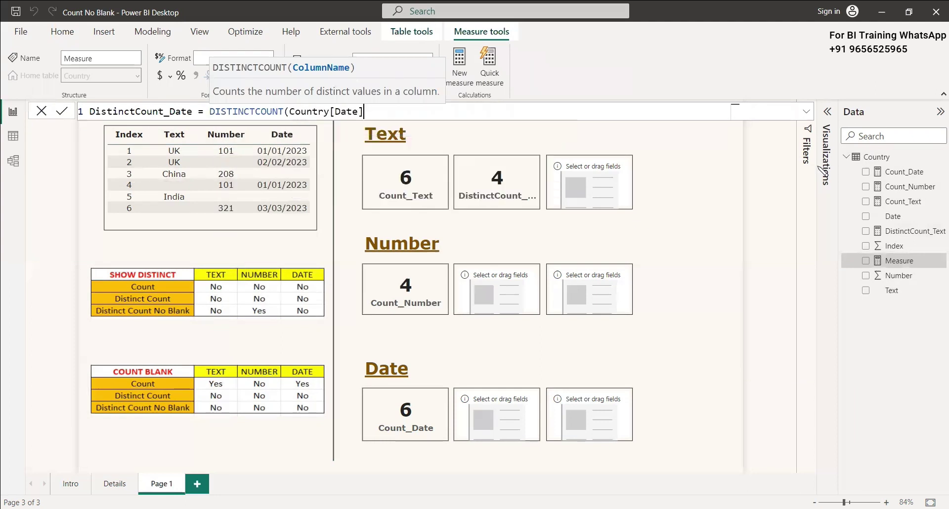
key(Return)
click(866, 230)
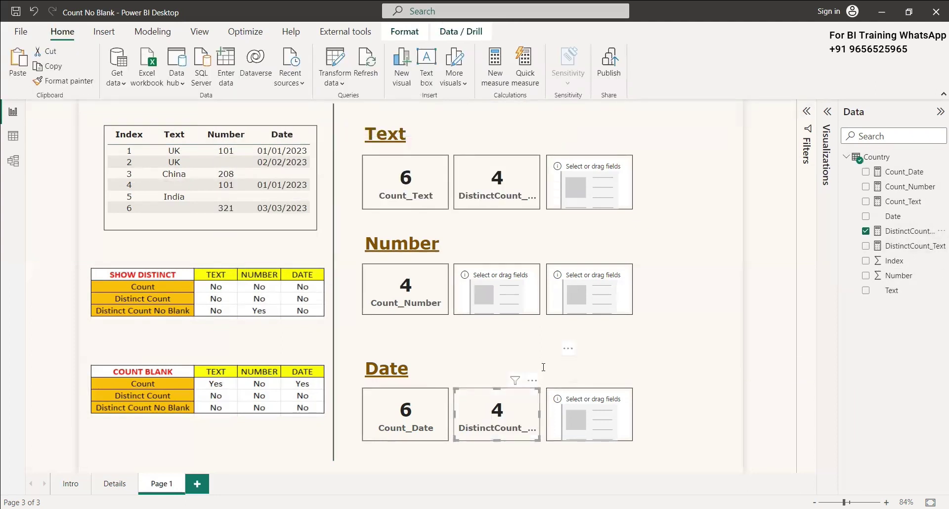
click(511, 313)
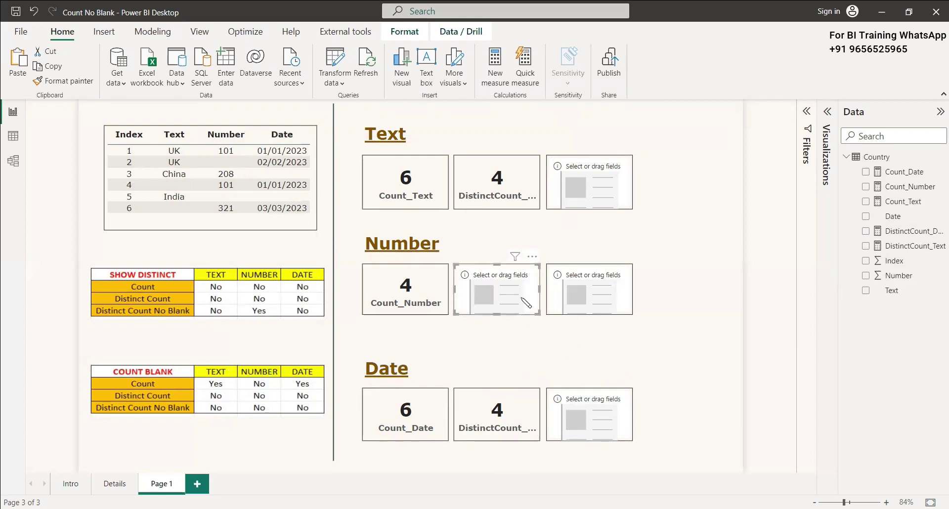
Create DistinctCount_Number = DISTINCTCOUNT(Country[Number]) and show it (4) beside Count_Number
right_click(877, 159)
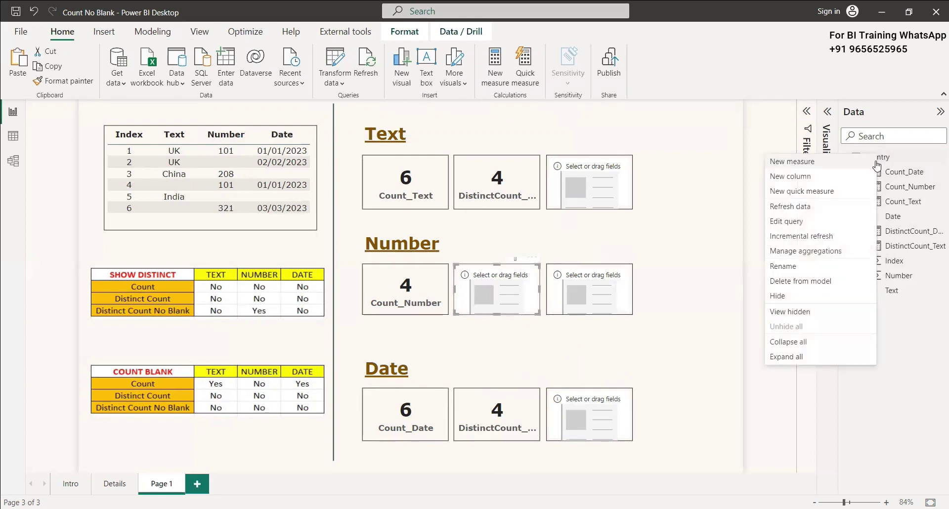
click(839, 163)
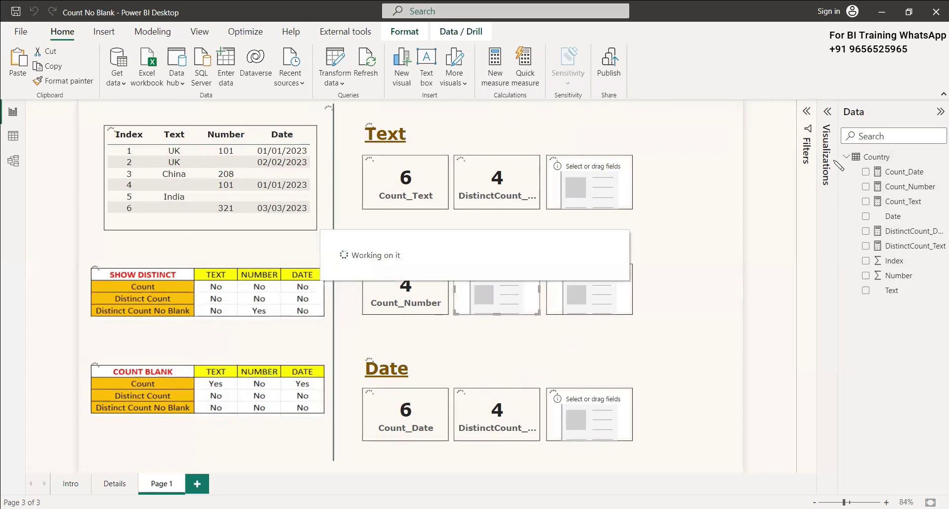
text(DistinctCount_Number =)
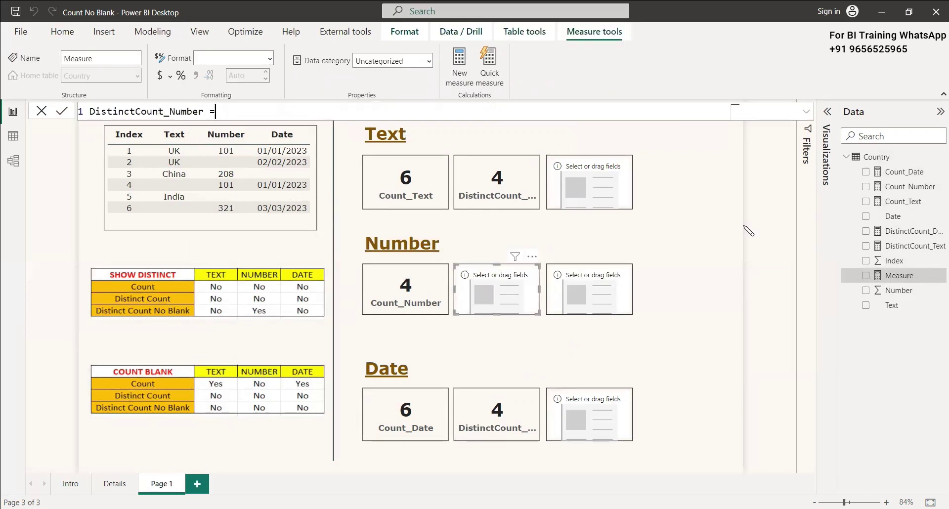
text( DISTINCTCOUNT()
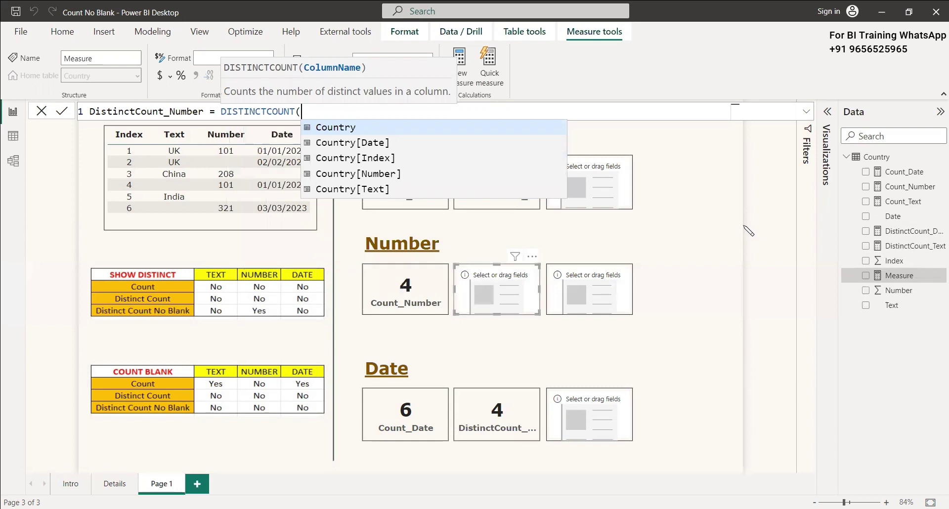
text(Country[Number]))
key(Return)
click(680, 293)
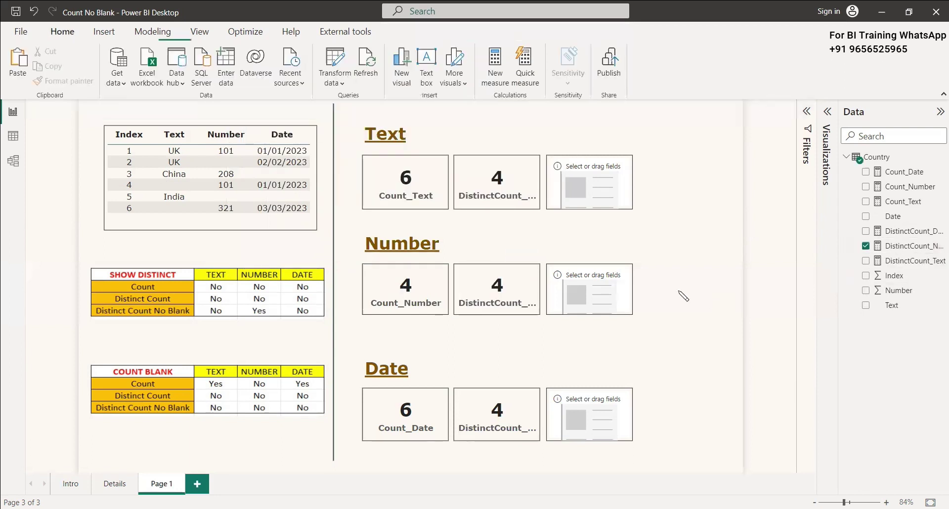